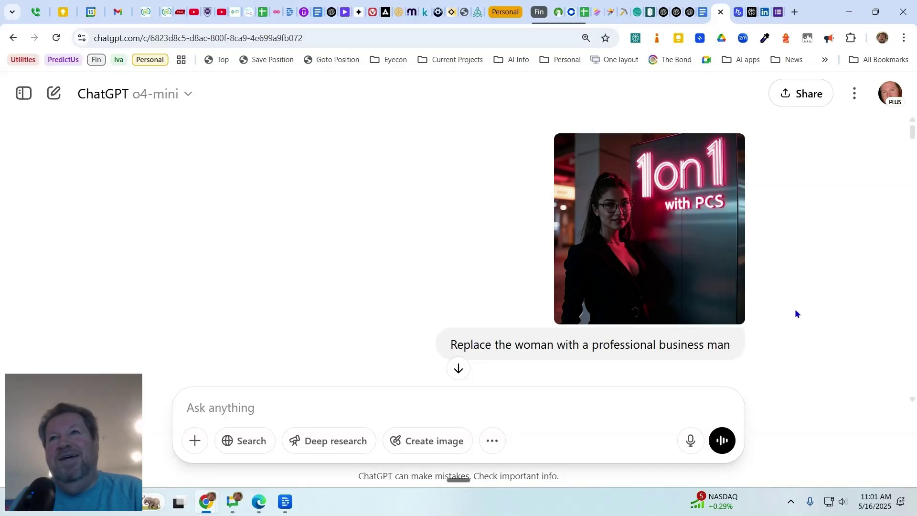
# Step: Review the request to replace the woman with a professional business man, and view its generated image enlarged
pyautogui.scroll(-2, 793, 355)
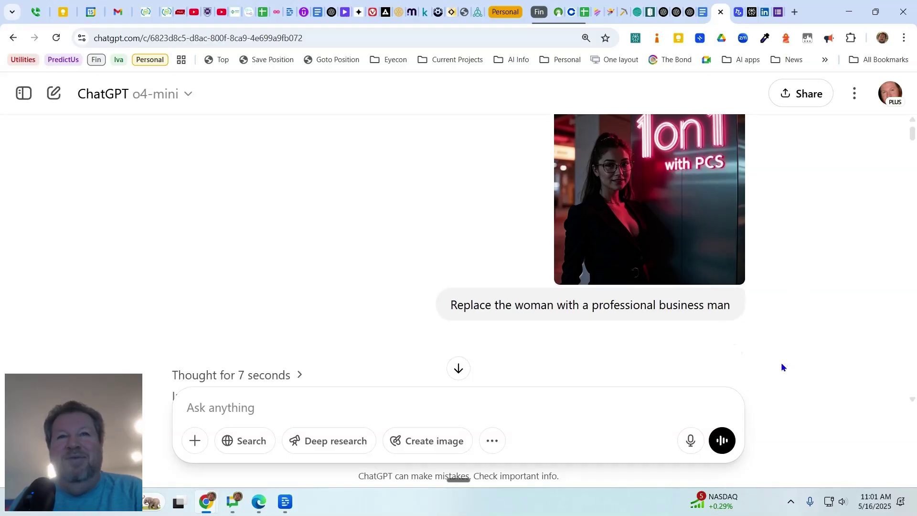
pyautogui.scroll(-2, 774, 343)
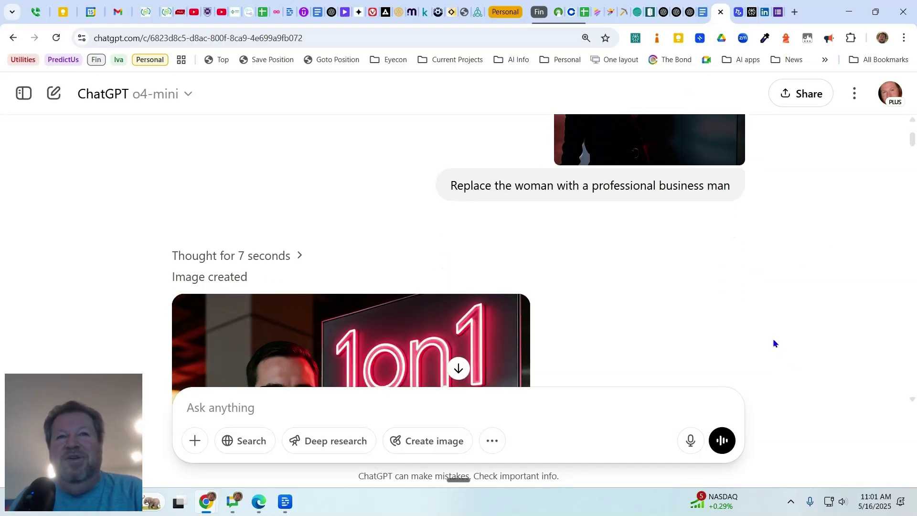
pyautogui.scroll(-1, 774, 343)
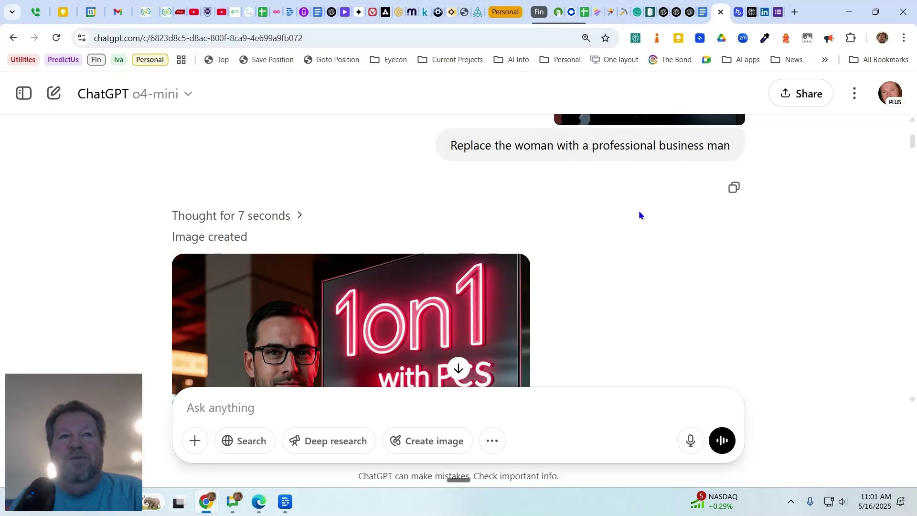
pyautogui.scroll(-1, 629, 251)
pyautogui.scroll(-4, 630, 252)
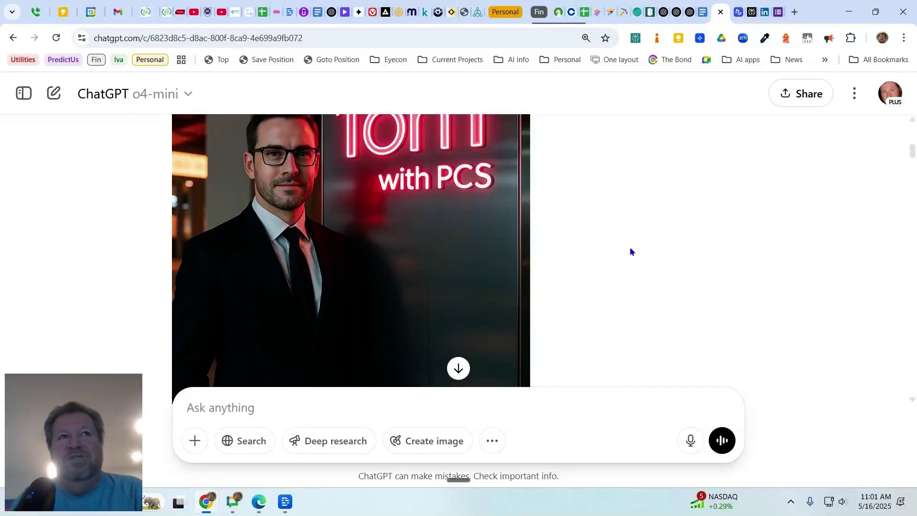
pyautogui.click(629, 246)
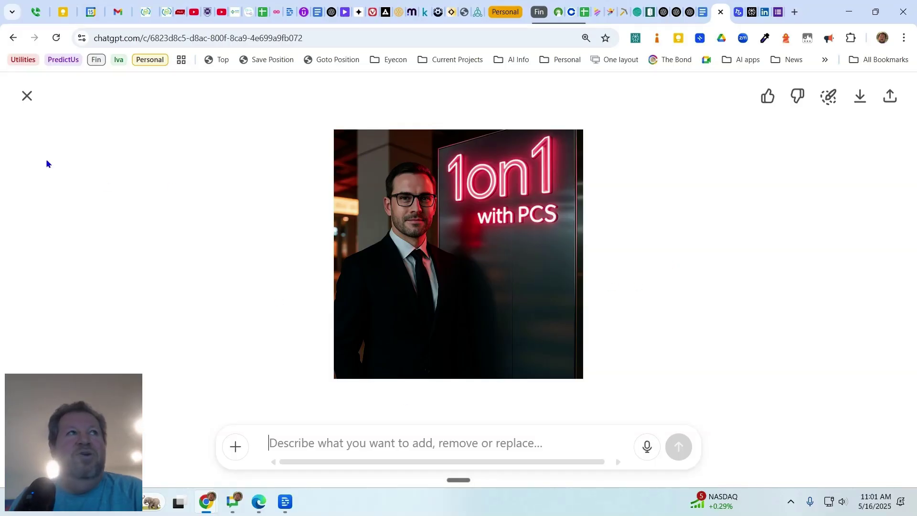
pyautogui.click(29, 96)
pyautogui.scroll(-4, 562, 242)
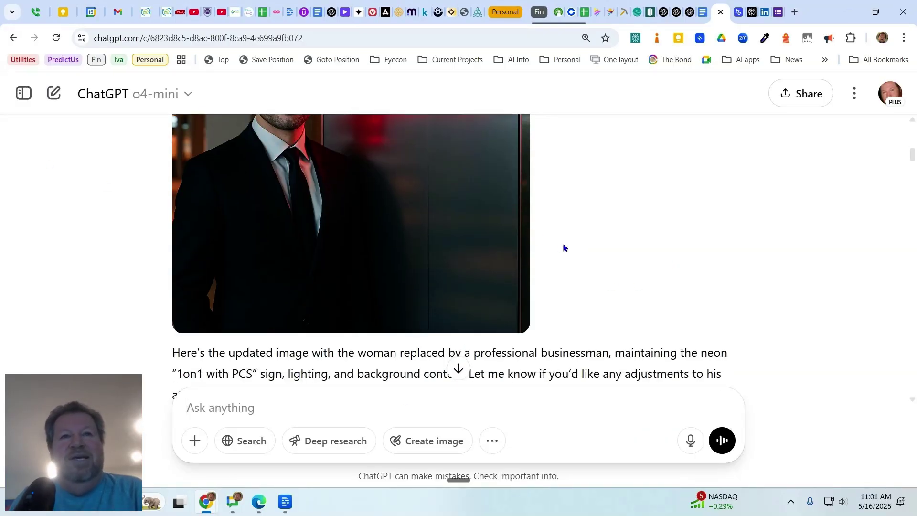
pyautogui.scroll(-4, 564, 242)
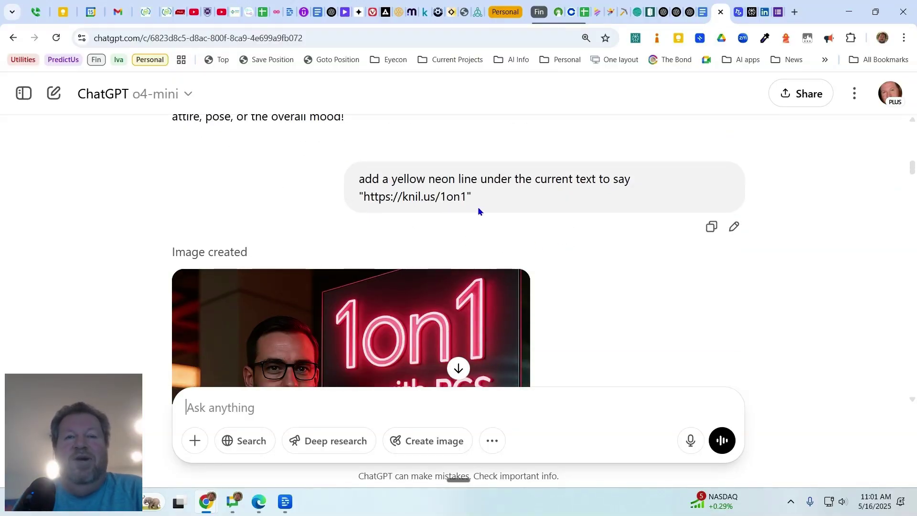
pyautogui.scroll(-2, 619, 237)
pyautogui.scroll(-1, 620, 239)
pyautogui.scroll(-2, 619, 236)
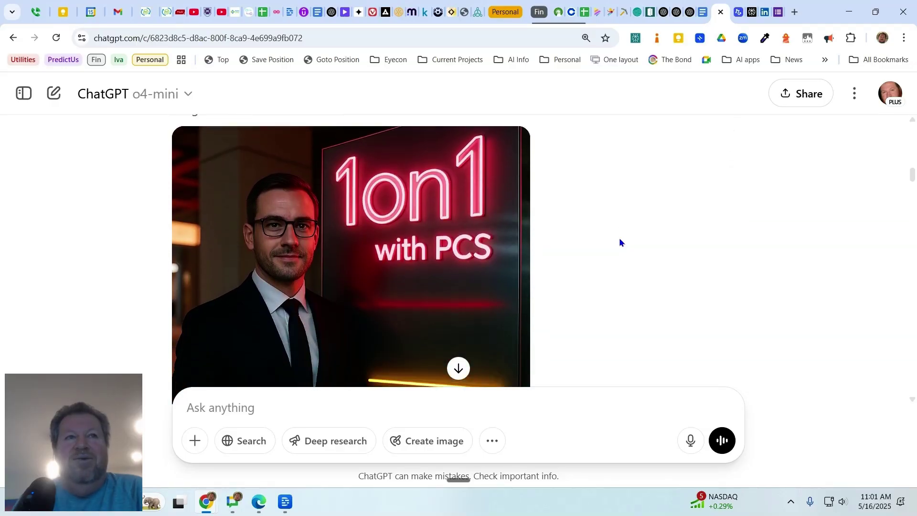
pyautogui.scroll(8, 631, 233)
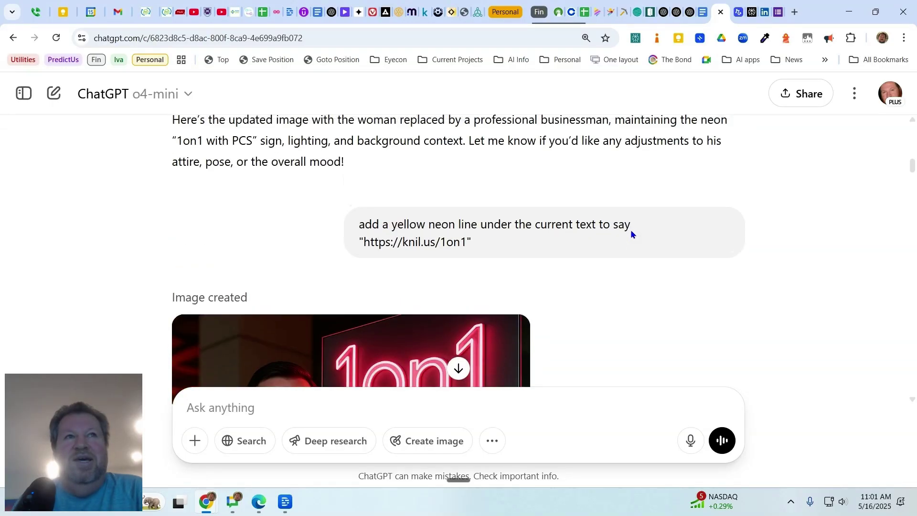
pyautogui.scroll(-10, 628, 231)
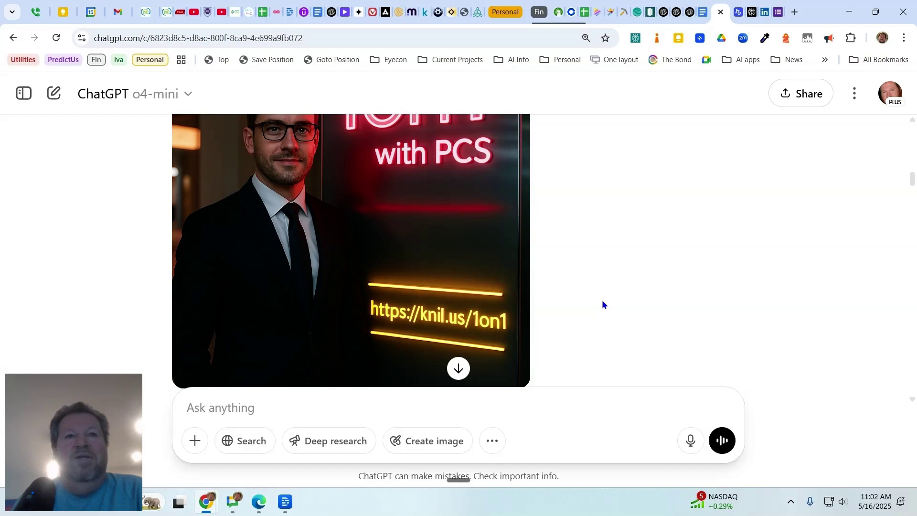
pyautogui.click(602, 303)
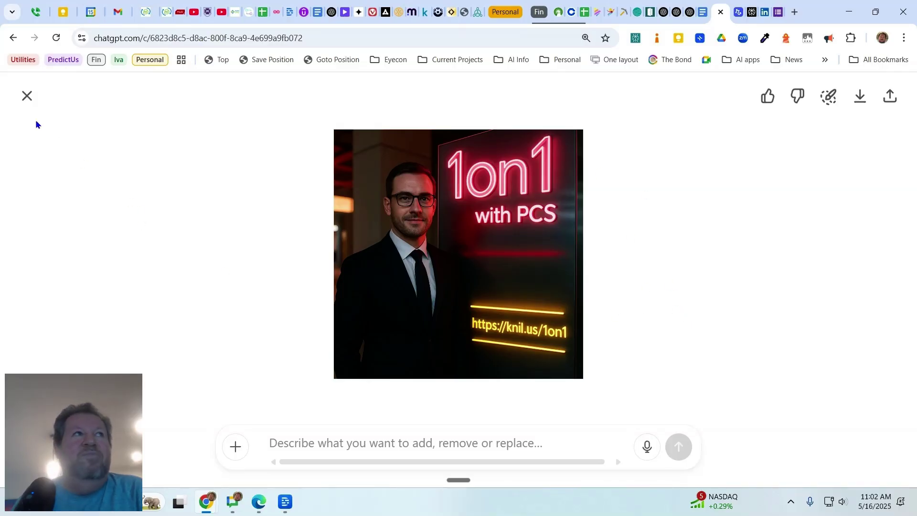
pyautogui.click(27, 96)
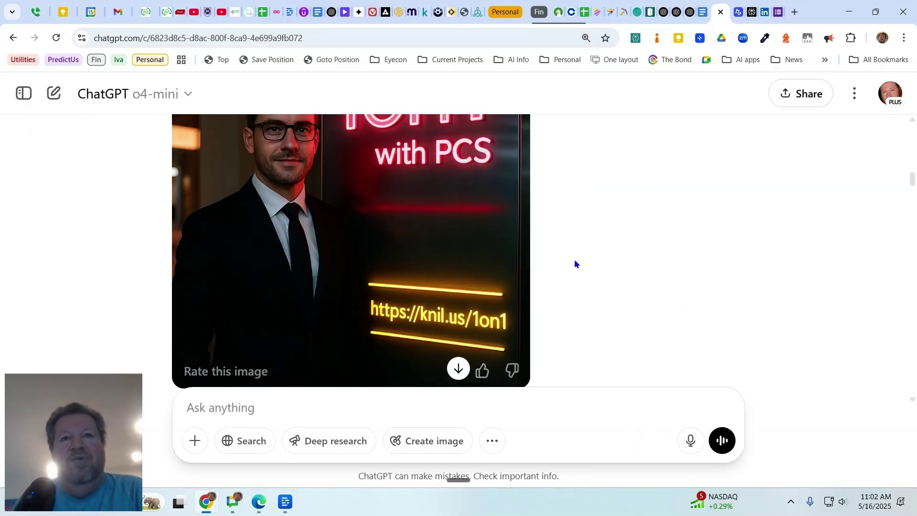
# Step: Read the reply about the yellow neon URL line and re-examine the image above it
pyautogui.scroll(-5, 574, 259)
pyautogui.scroll(2, 598, 276)
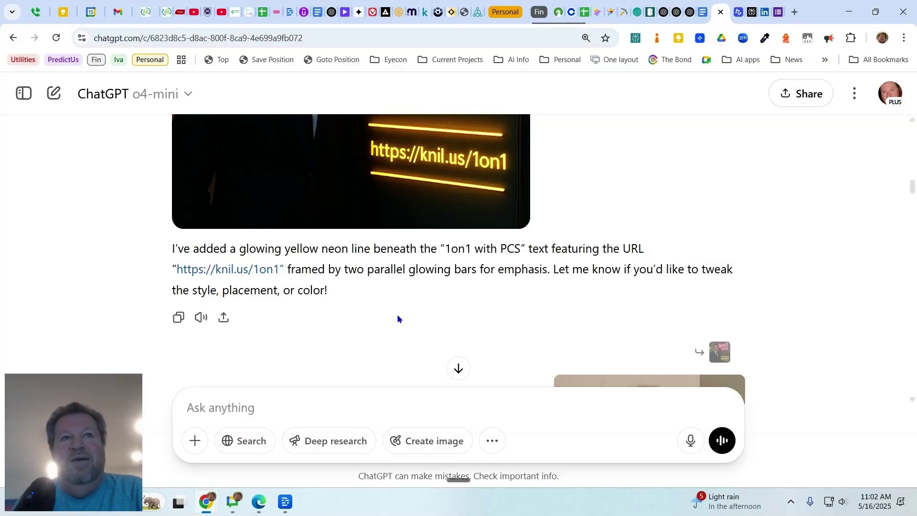
pyautogui.scroll(7, 404, 316)
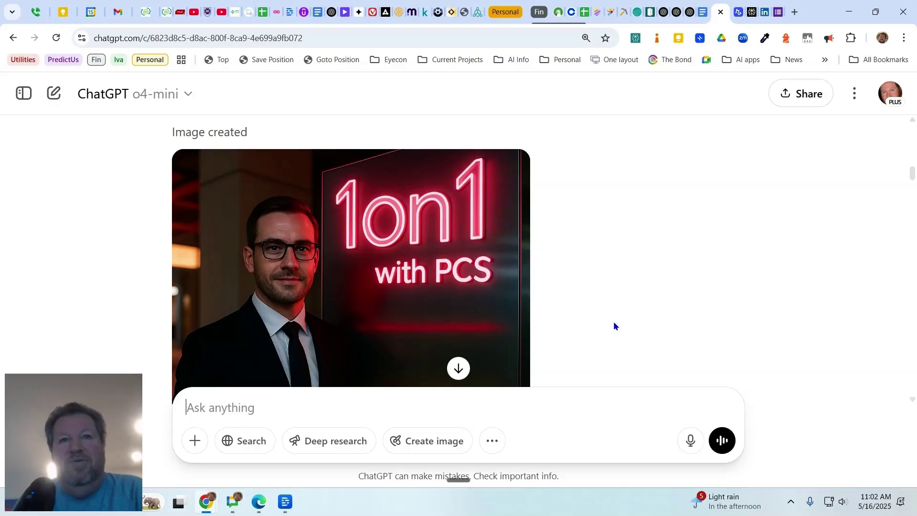
pyautogui.scroll(-3, 616, 323)
pyautogui.scroll(-3, 620, 324)
pyautogui.scroll(-5, 620, 324)
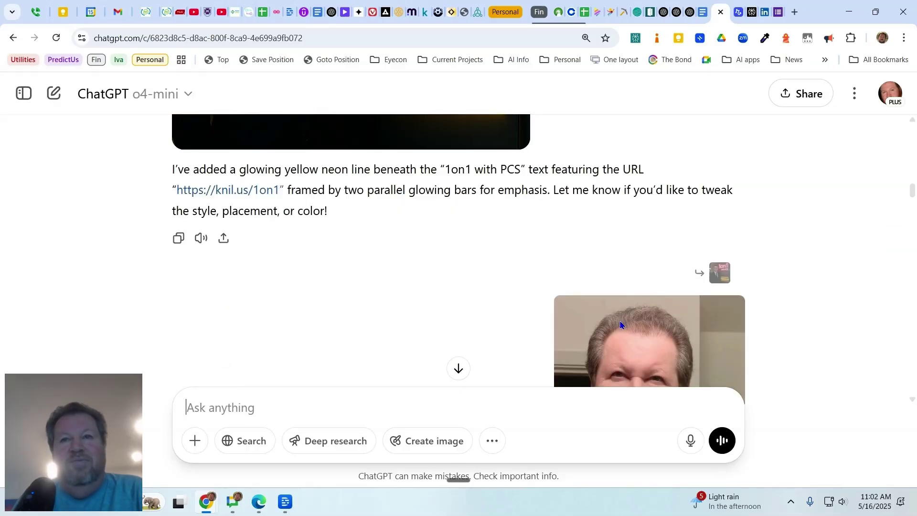
# Step: Compare the uploaded headshot in the photo replacement request with the man in the resulting neon sign image
pyautogui.scroll(-2, 621, 326)
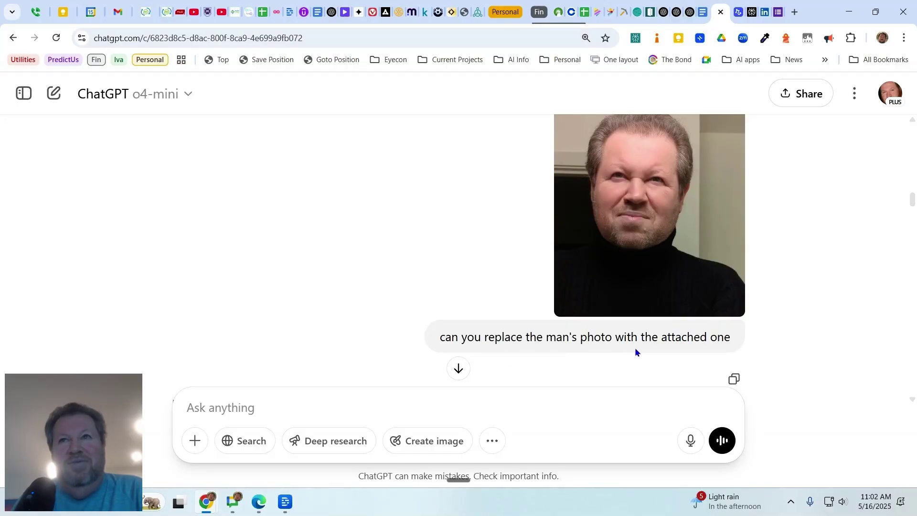
pyautogui.scroll(-5, 557, 324)
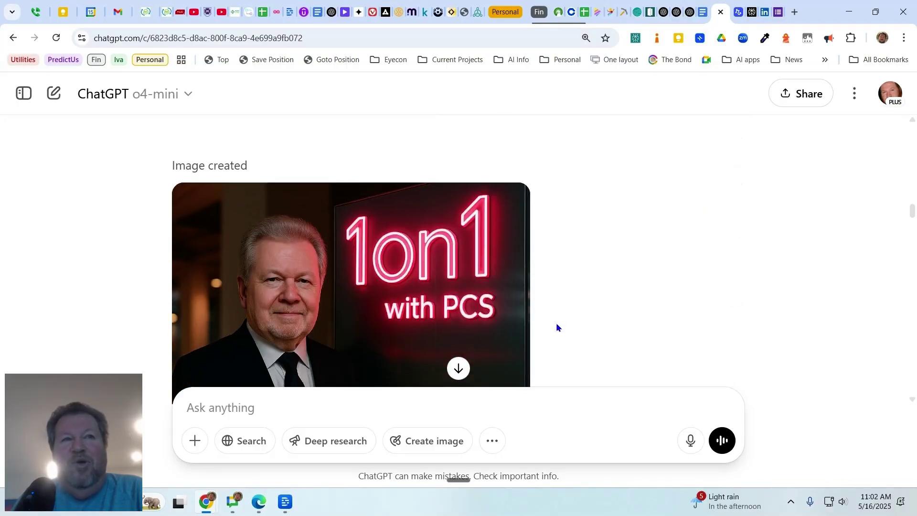
pyautogui.scroll(-2, 556, 325)
pyautogui.scroll(1, 556, 325)
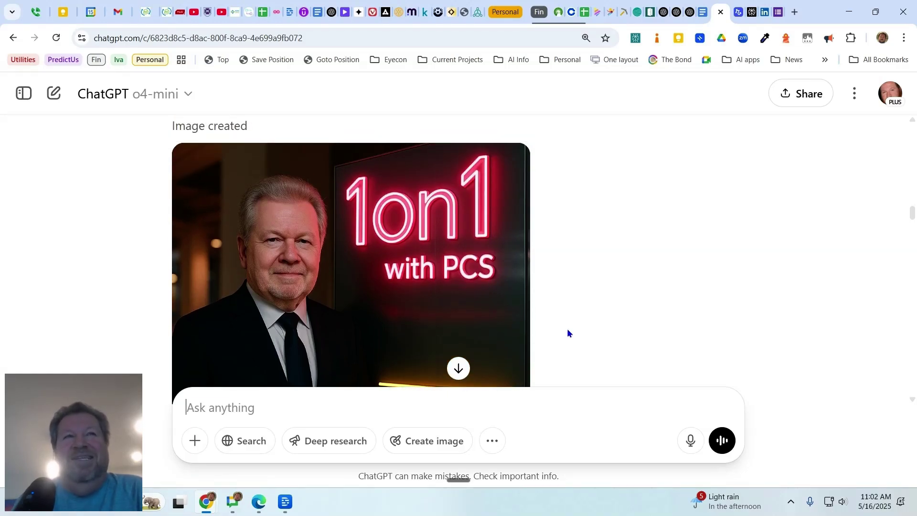
pyautogui.scroll(-1, 708, 320)
pyautogui.scroll(6, 708, 320)
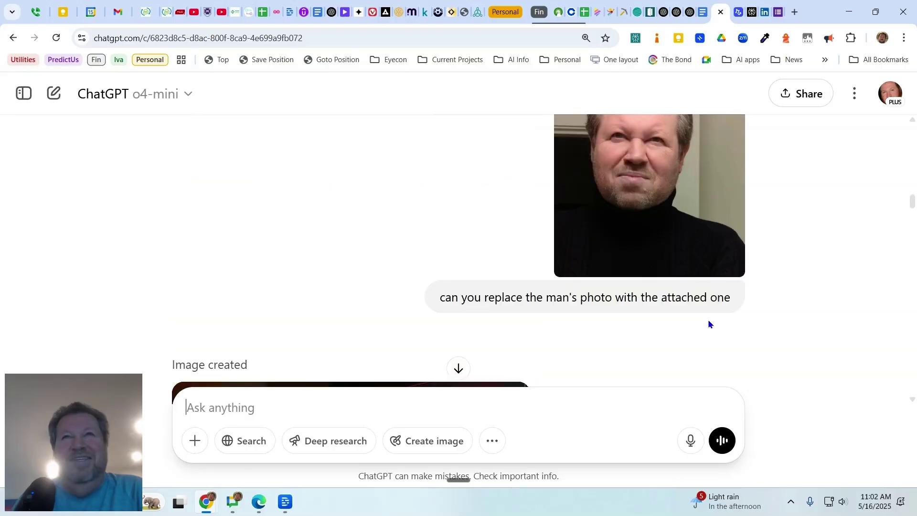
pyautogui.scroll(5, 706, 319)
pyautogui.scroll(-5, 706, 319)
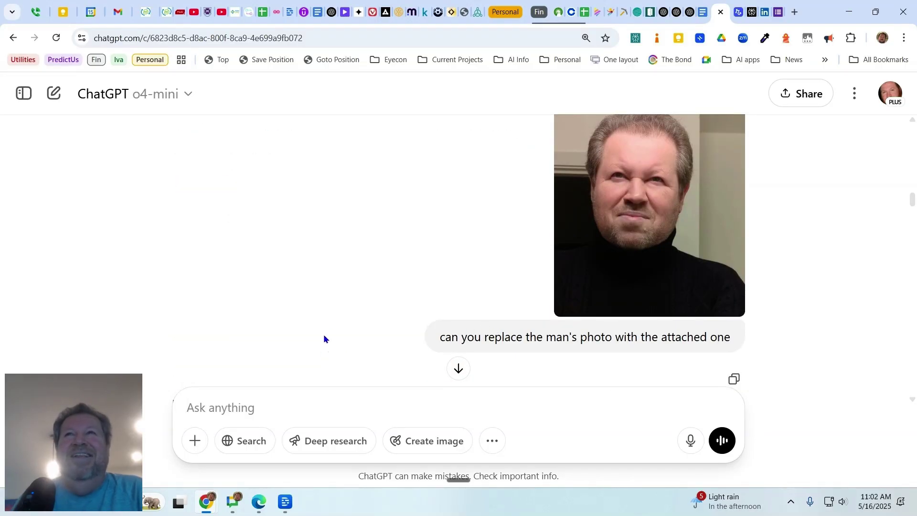
pyautogui.scroll(-2, 327, 324)
pyautogui.scroll(-5, 327, 326)
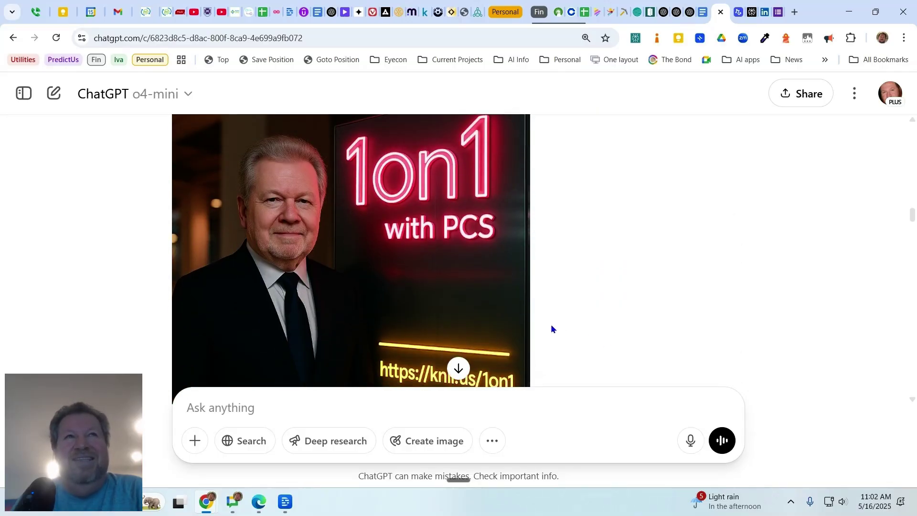
# Step: Review the request to make the man look younger by 10 years or so, with its image and reply
pyautogui.scroll(-5, 552, 328)
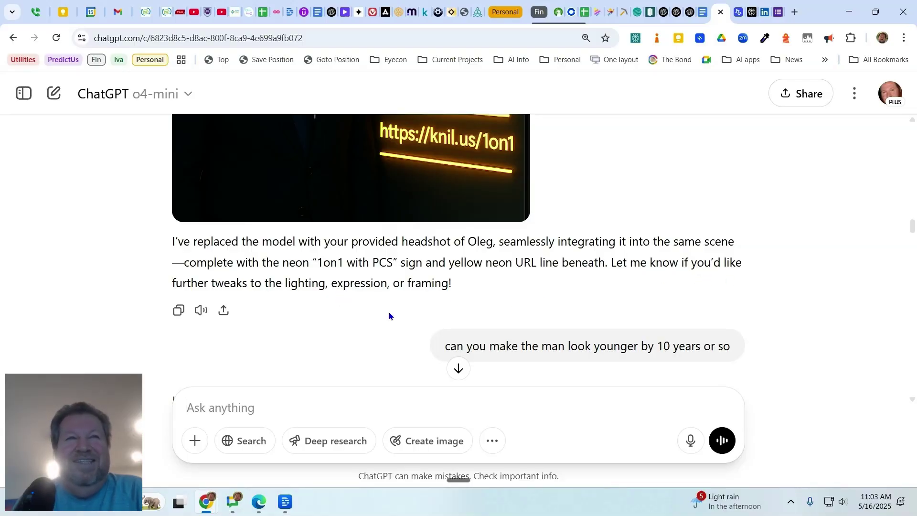
pyautogui.scroll(-2, 401, 311)
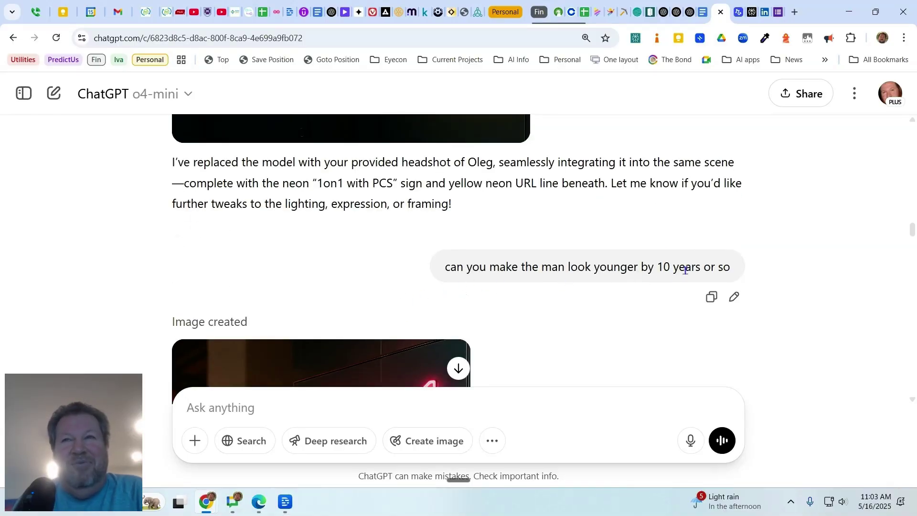
pyautogui.scroll(-4, 601, 316)
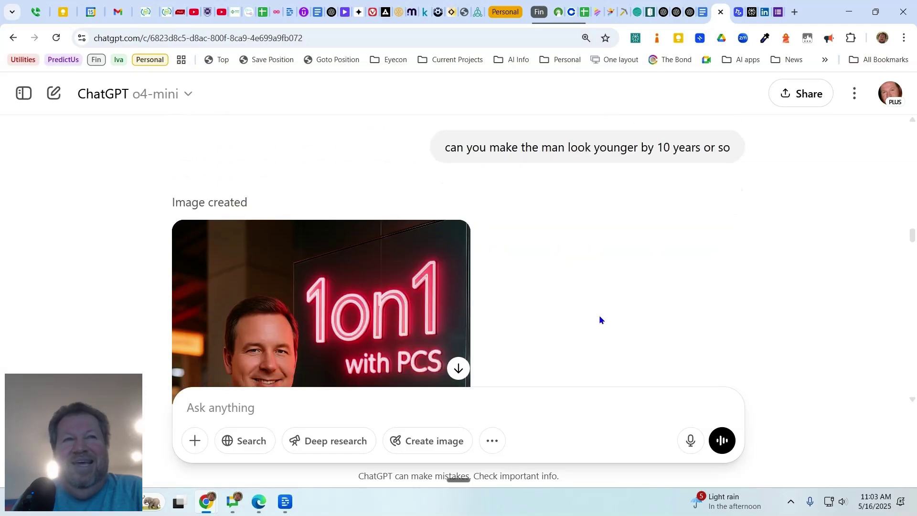
pyautogui.scroll(-2, 600, 316)
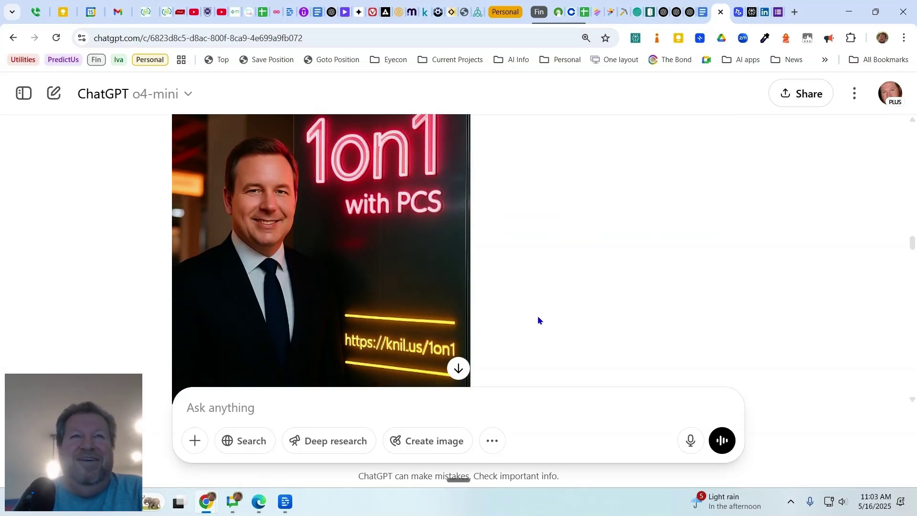
pyautogui.scroll(-7, 640, 320)
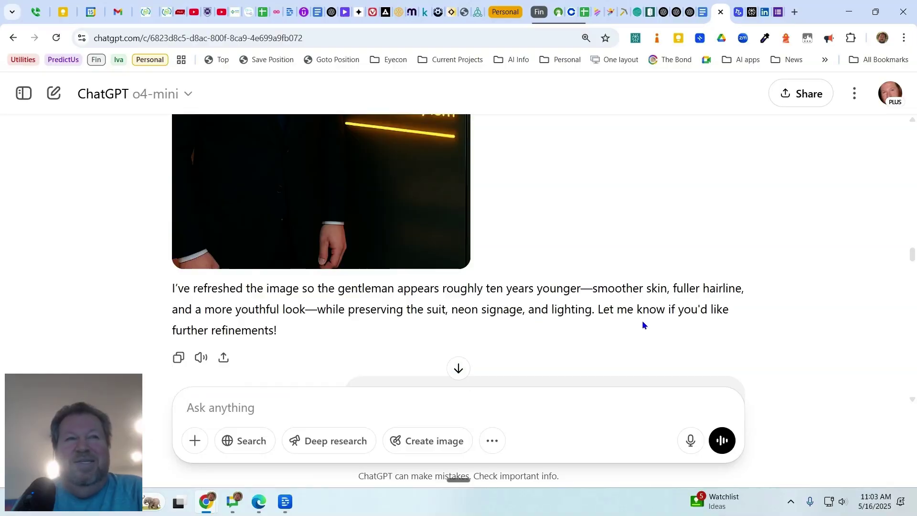
# Step: Examine the follow-up request to make the man in the uploaded photo look younger, and the headshot generated for it
pyautogui.scroll(-2, 638, 321)
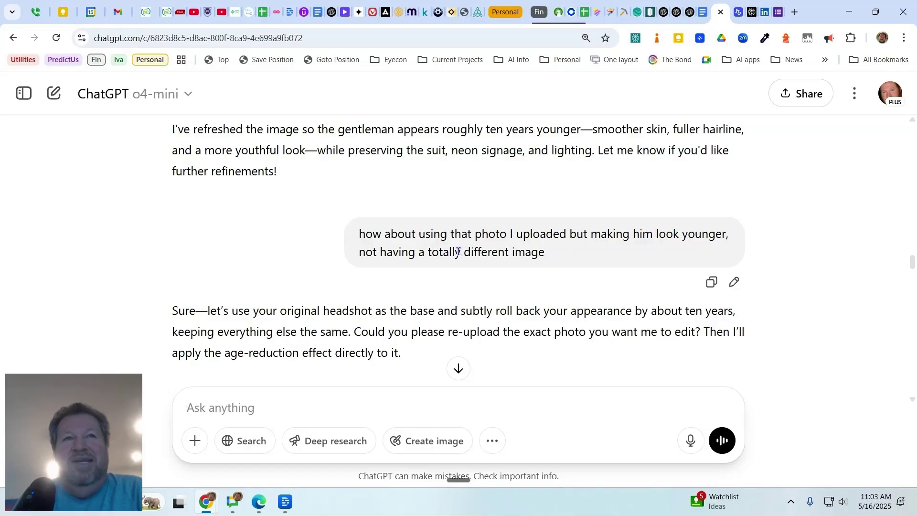
pyautogui.scroll(-2, 523, 271)
pyautogui.scroll(-4, 524, 271)
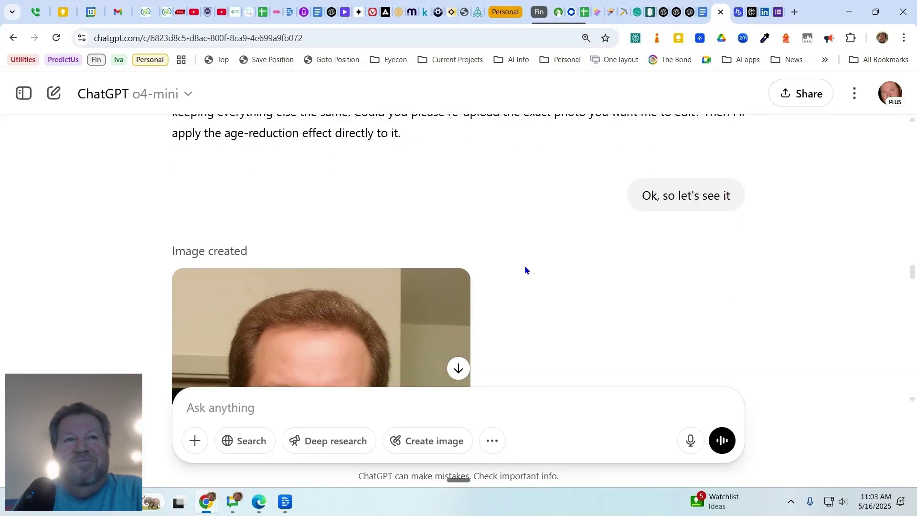
pyautogui.scroll(-1, 525, 270)
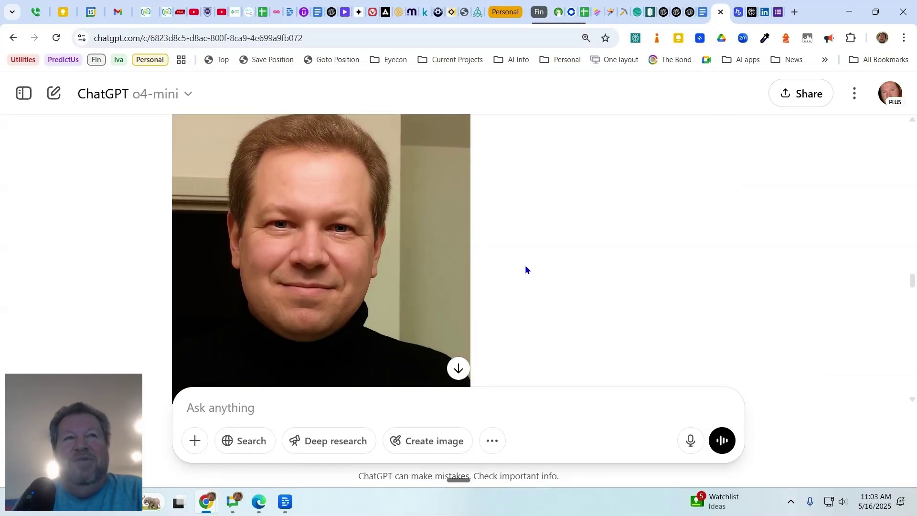
pyautogui.scroll(1, 520, 271)
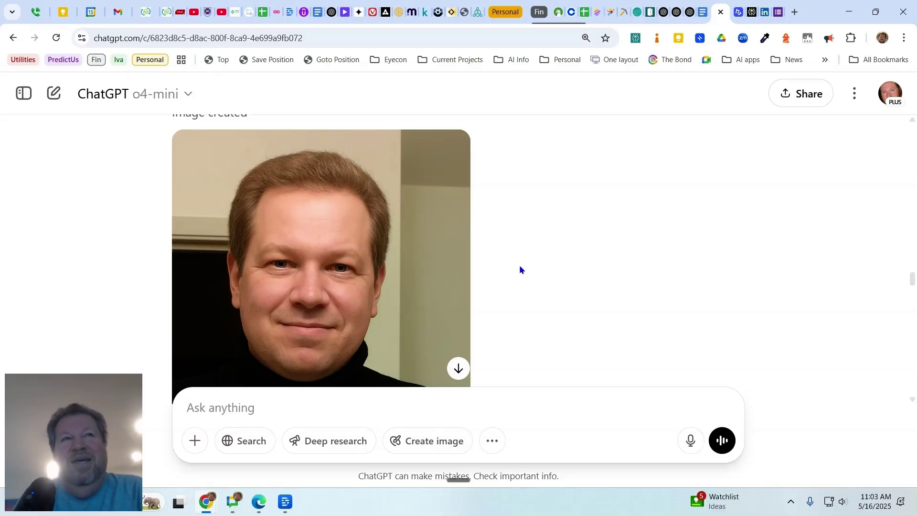
pyautogui.scroll(-2, 520, 264)
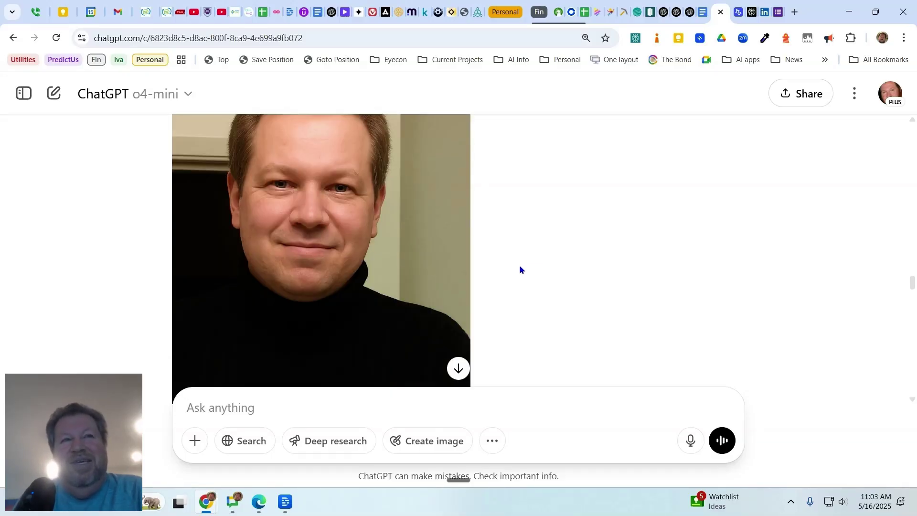
pyautogui.scroll(-6, 520, 265)
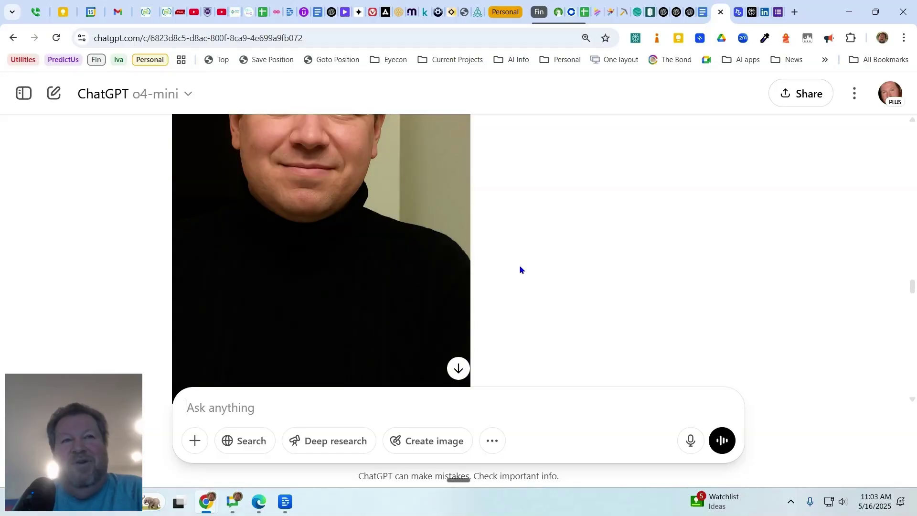
pyautogui.scroll(5, 519, 264)
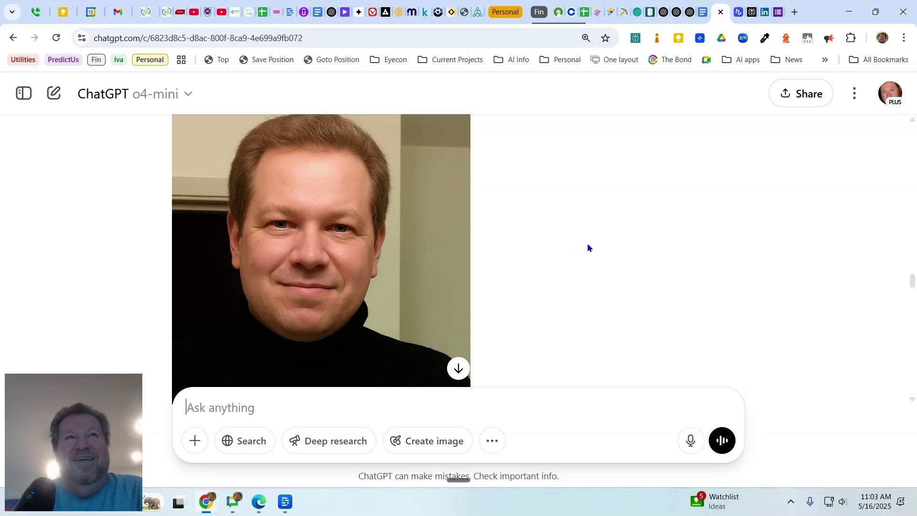
# Step: Review the request to drop the younger headshot into the neon sign image, and its generated picture
pyautogui.scroll(-5, 587, 245)
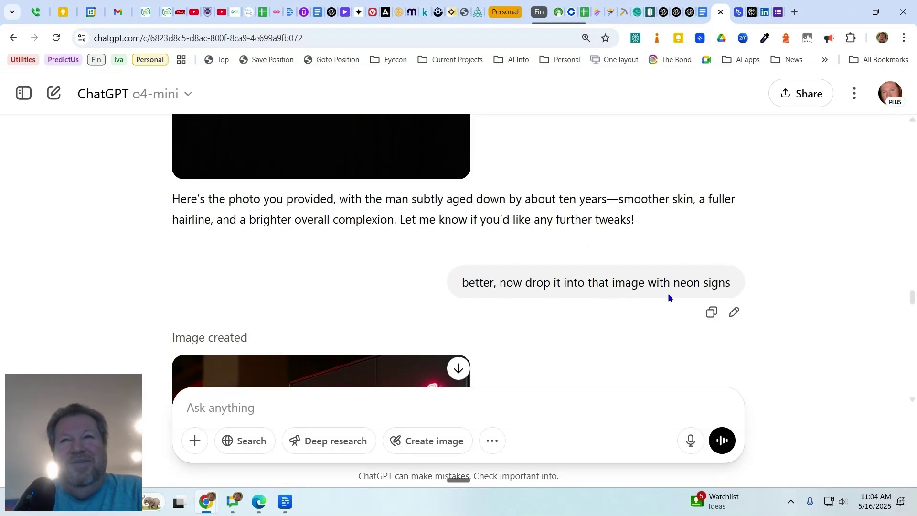
pyautogui.scroll(-5, 641, 299)
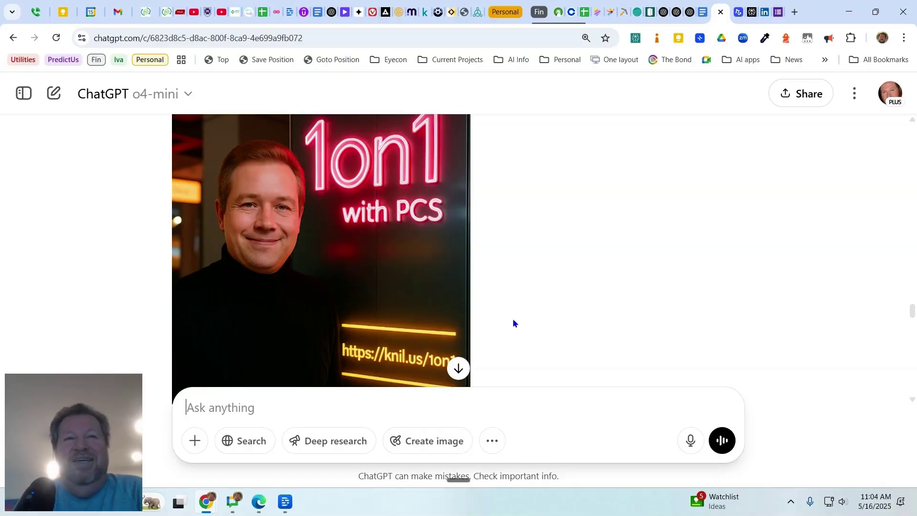
# Step: View the neon sign image with the younger smiling man at full size, and return to the conversation
pyautogui.scroll(-1, 428, 320)
pyautogui.click(419, 261)
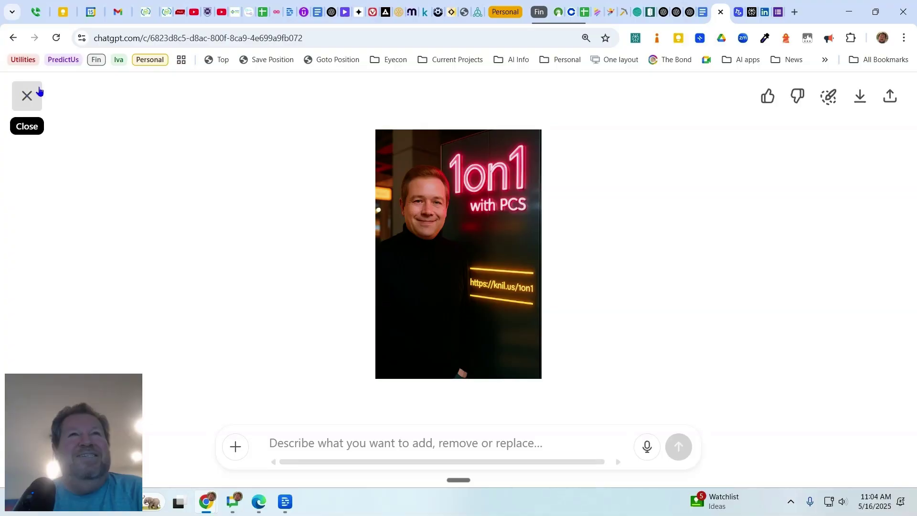
pyautogui.click(24, 95)
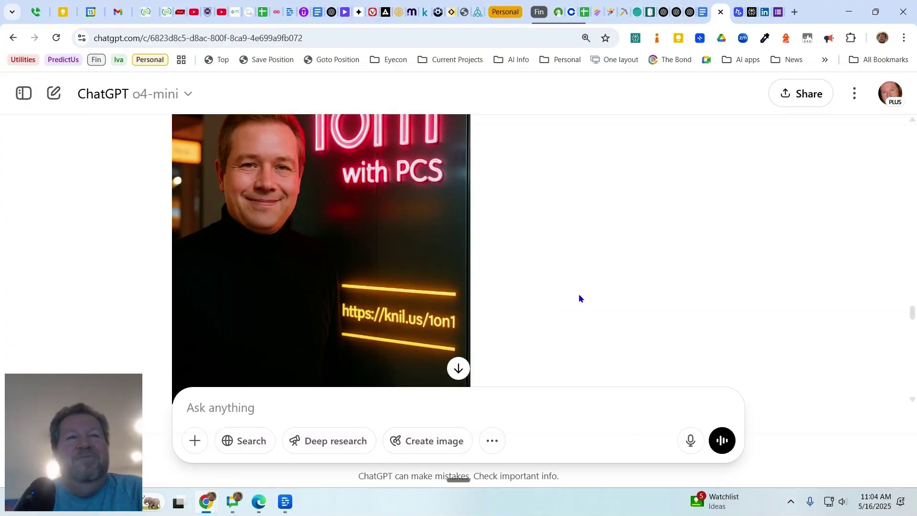
# Step: Review the request for a serious face, fewer eye lines and a short mustache and beard, with its generated image
pyautogui.scroll(-7, 579, 295)
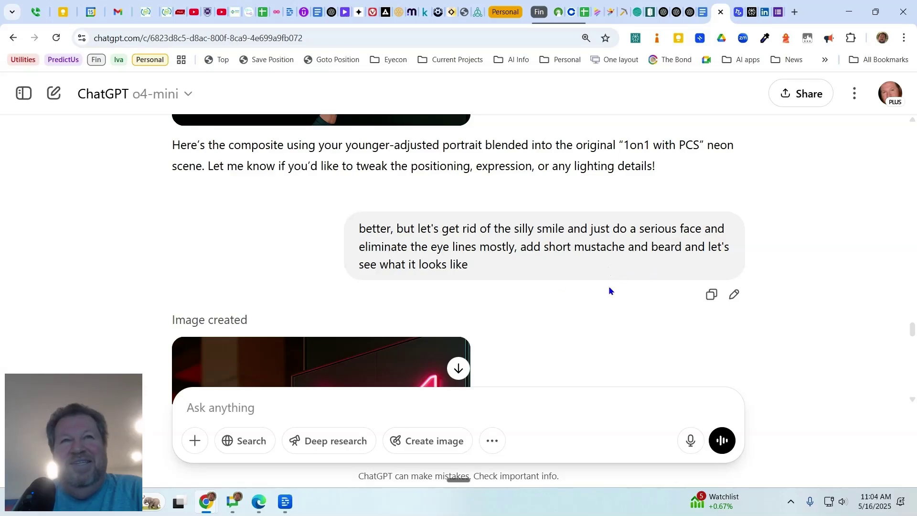
pyautogui.scroll(-3, 614, 289)
pyautogui.scroll(-2, 616, 289)
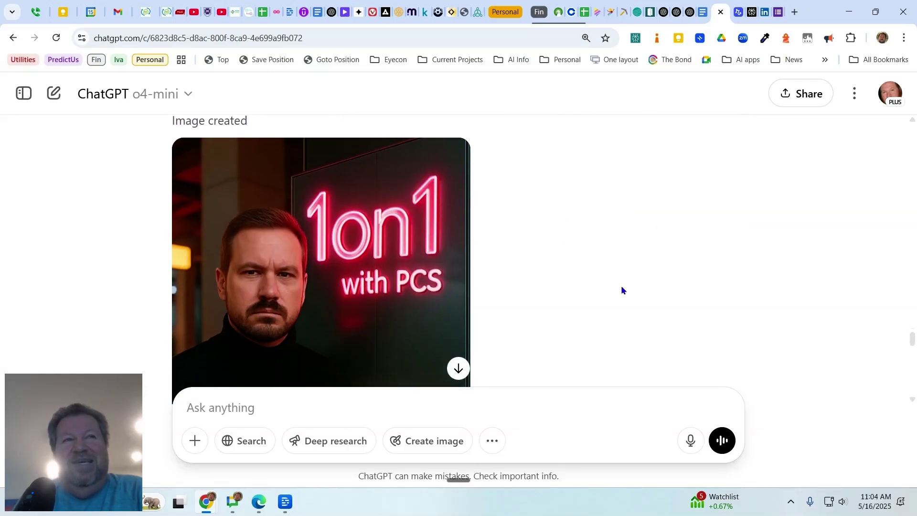
# Step: Revisit the earlier smiling version of the neon sign image at full size, and close the enlarged view
pyautogui.scroll(7, 577, 289)
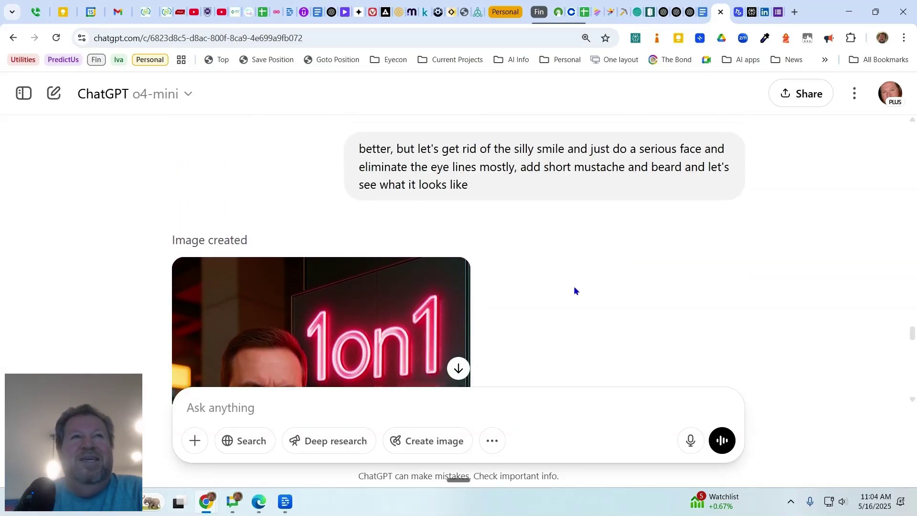
pyautogui.scroll(2, 478, 244)
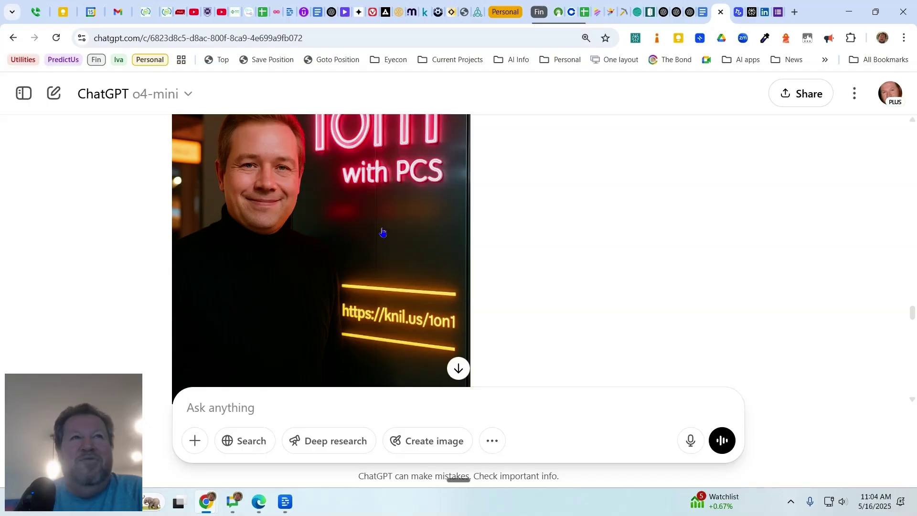
pyautogui.click(379, 234)
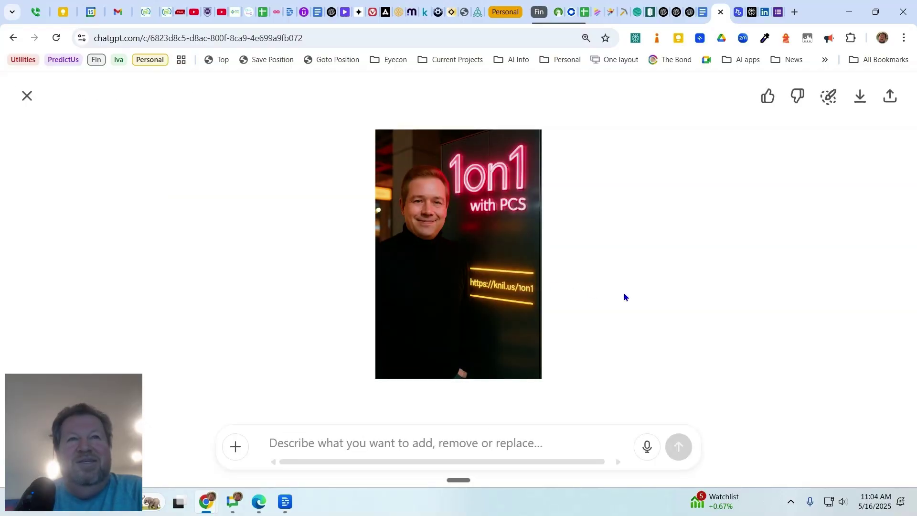
pyautogui.click(25, 95)
# Step: Inspect the serious, bearded version of the neon sign image at full size, and close the enlarged view
pyautogui.scroll(-10, 474, 311)
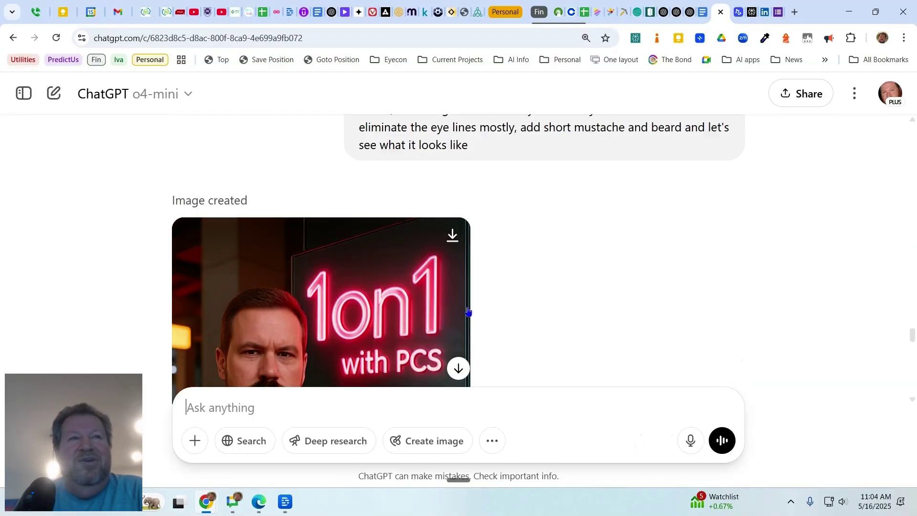
pyautogui.click(387, 271)
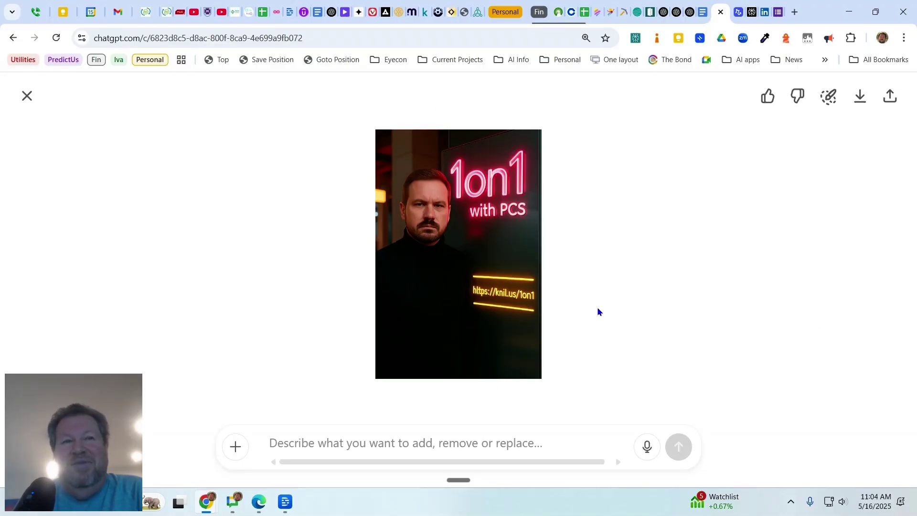
pyautogui.click(27, 96)
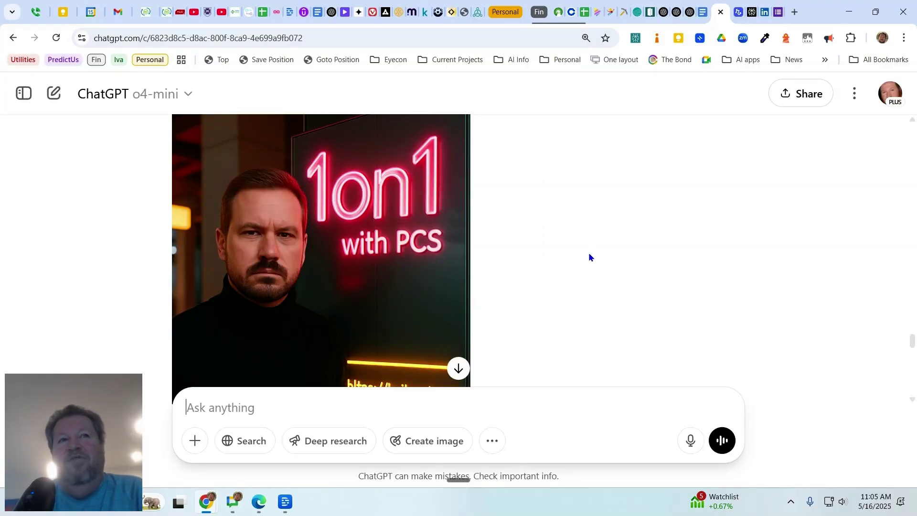
# Step: Read the reply about the serious portrait and the follow-up request for a small, more friendly grin
pyautogui.scroll(-2, 589, 257)
pyautogui.scroll(-5, 588, 260)
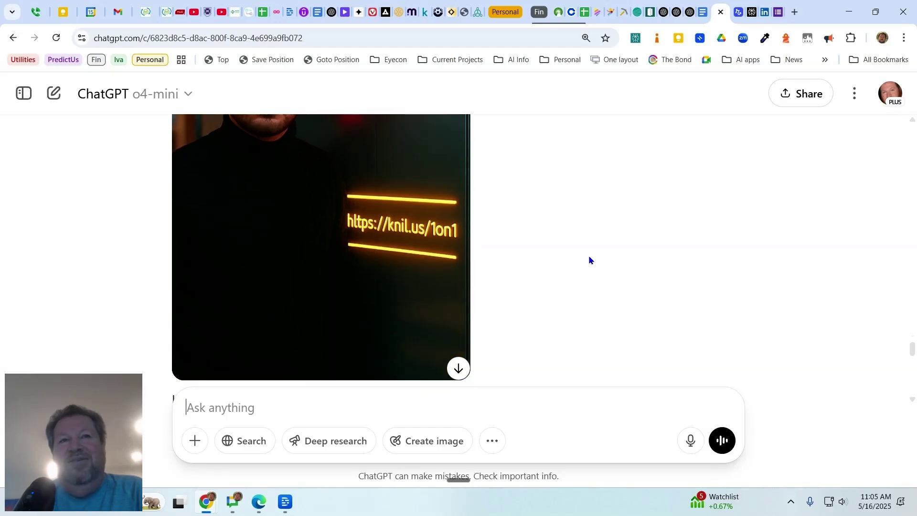
pyautogui.scroll(-3, 588, 255)
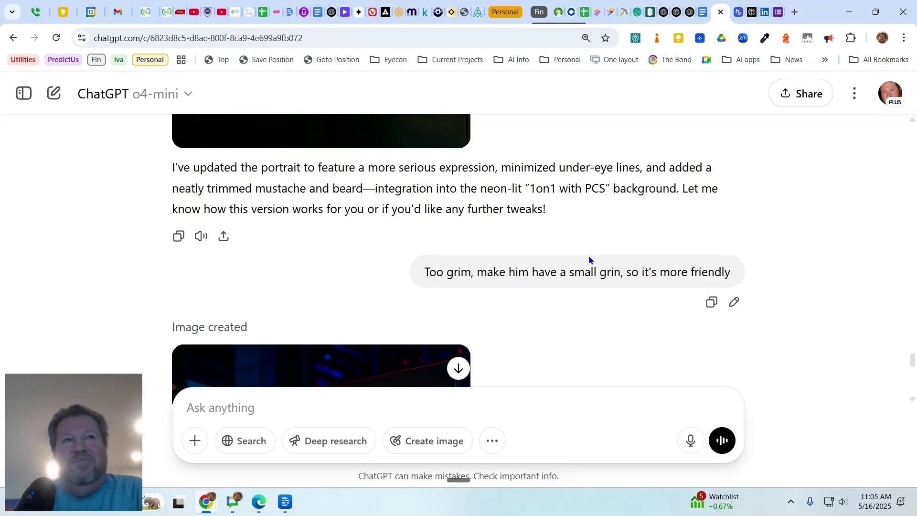
pyautogui.scroll(-2, 586, 255)
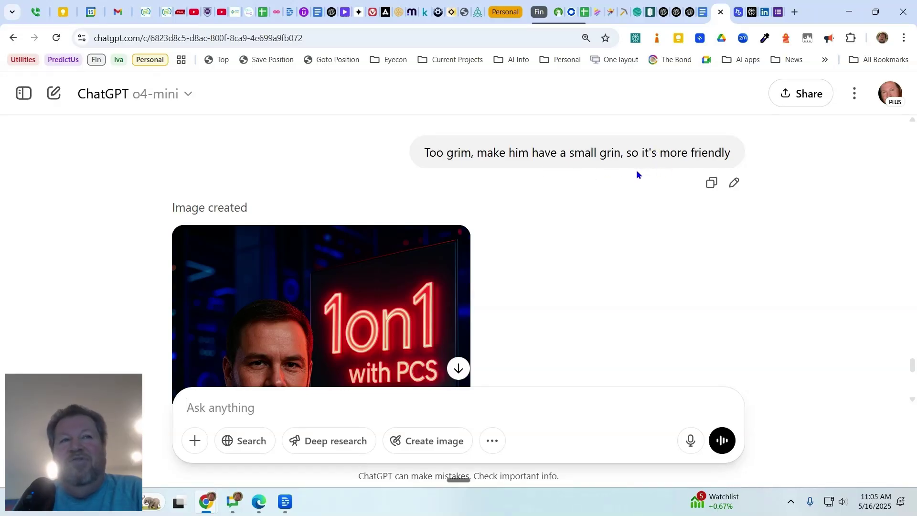
# Step: Compare the grim, bearded neon sign image with the version generated for the small grin request, including their backgrounds
pyautogui.scroll(8, 603, 168)
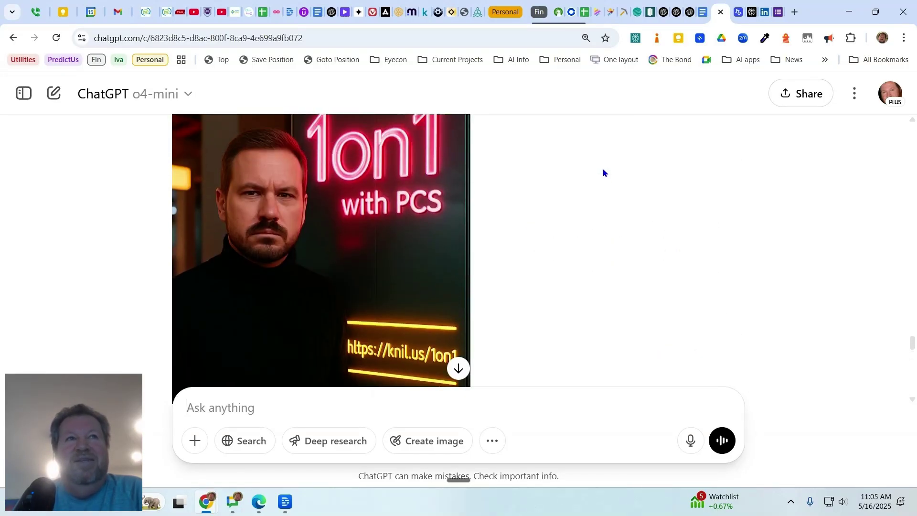
pyautogui.scroll(-6, 598, 169)
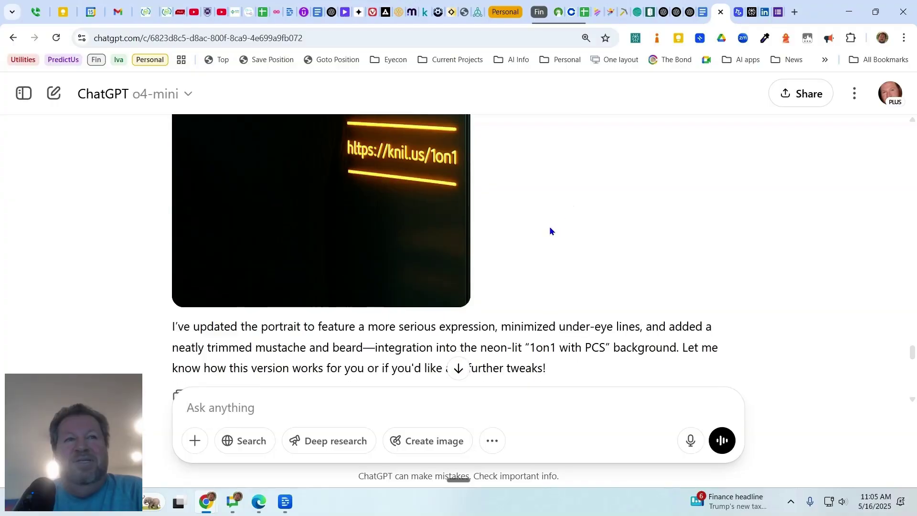
pyautogui.scroll(-4, 542, 224)
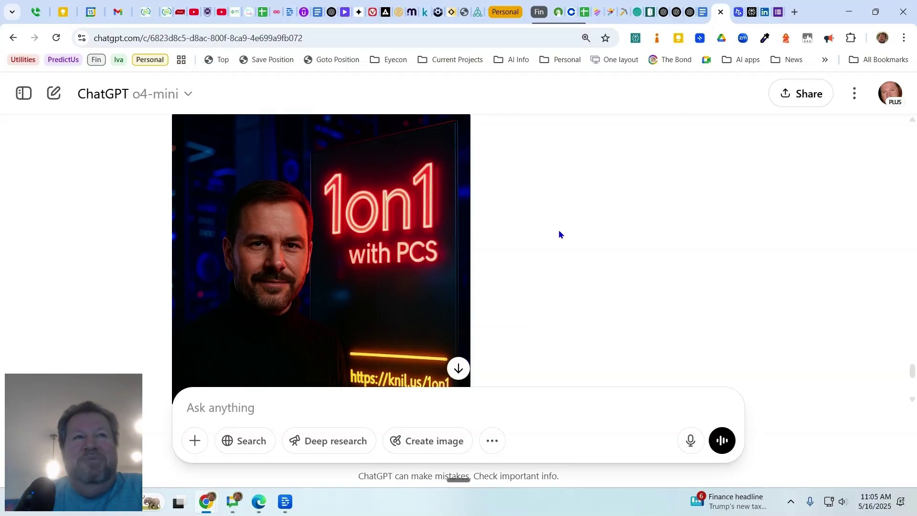
pyautogui.scroll(10, 529, 248)
pyautogui.scroll(4, 520, 253)
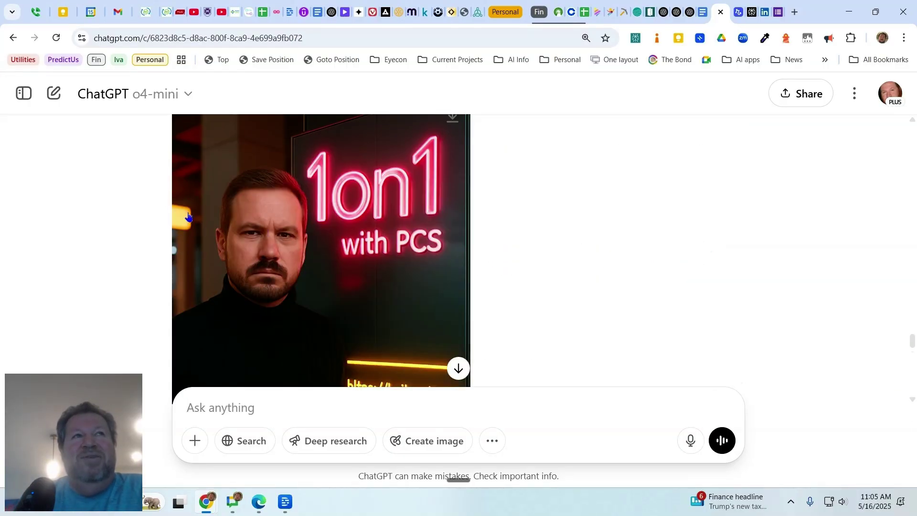
pyautogui.scroll(-12, 537, 250)
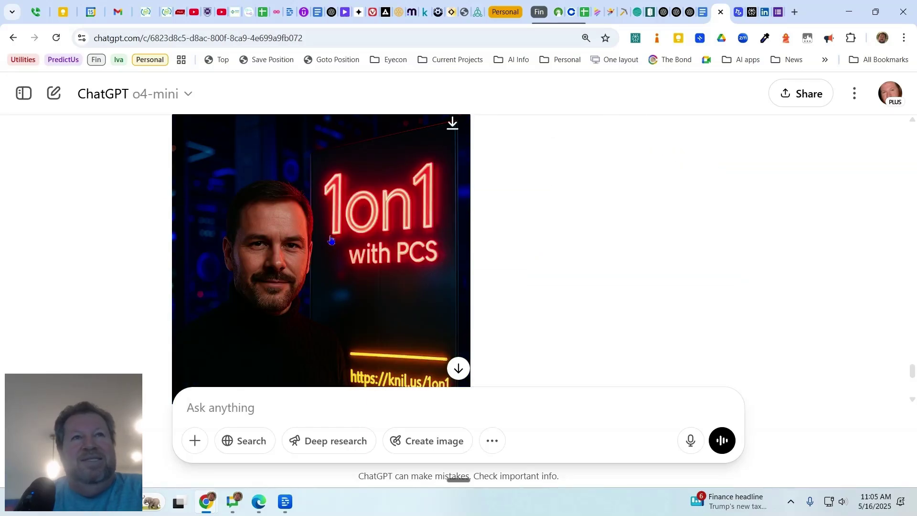
# Step: Examine the small-grin image's URL sign and the reply below it, and open that image at full size
pyautogui.scroll(-2, 534, 285)
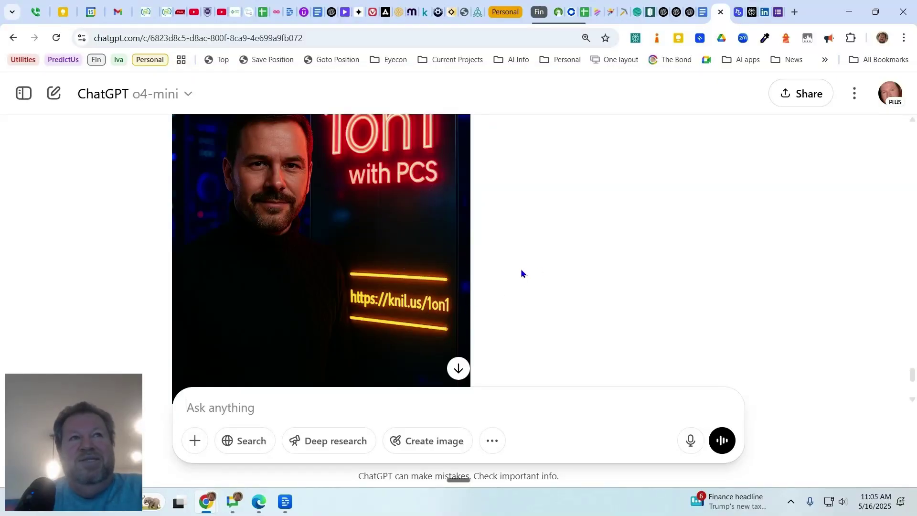
pyautogui.scroll(1, 519, 279)
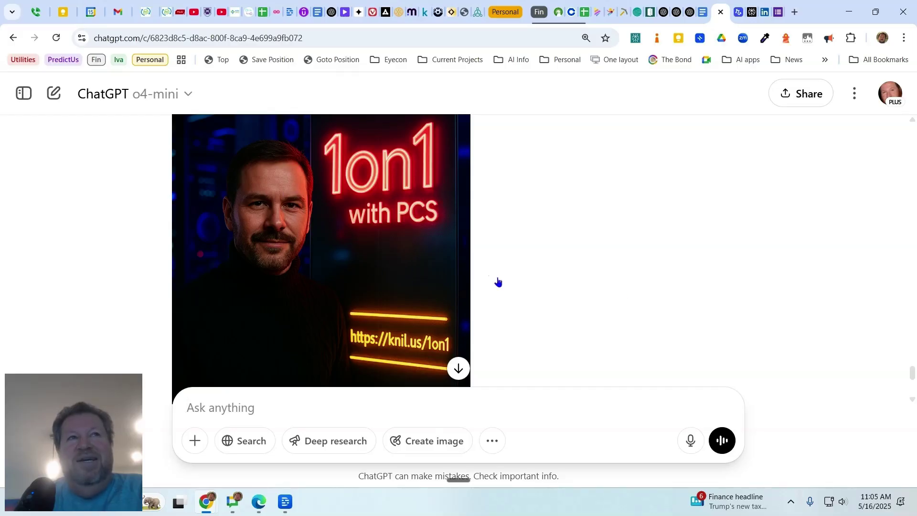
pyautogui.scroll(-6, 468, 294)
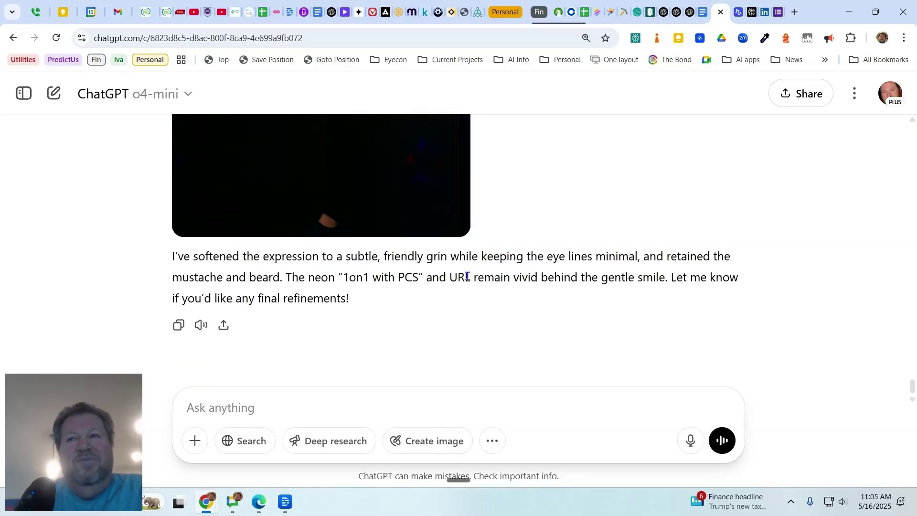
pyautogui.scroll(3, 463, 270)
pyautogui.scroll(5, 460, 278)
pyautogui.scroll(-3, 444, 287)
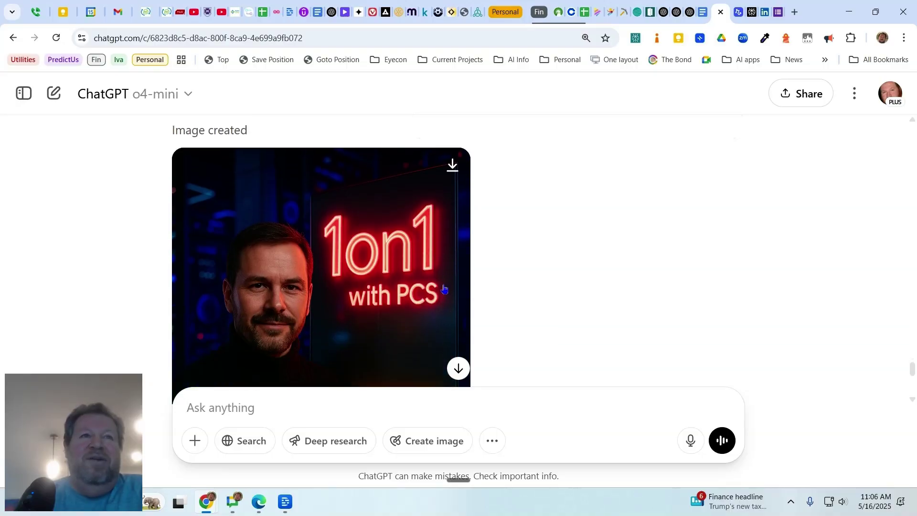
pyautogui.click(271, 289)
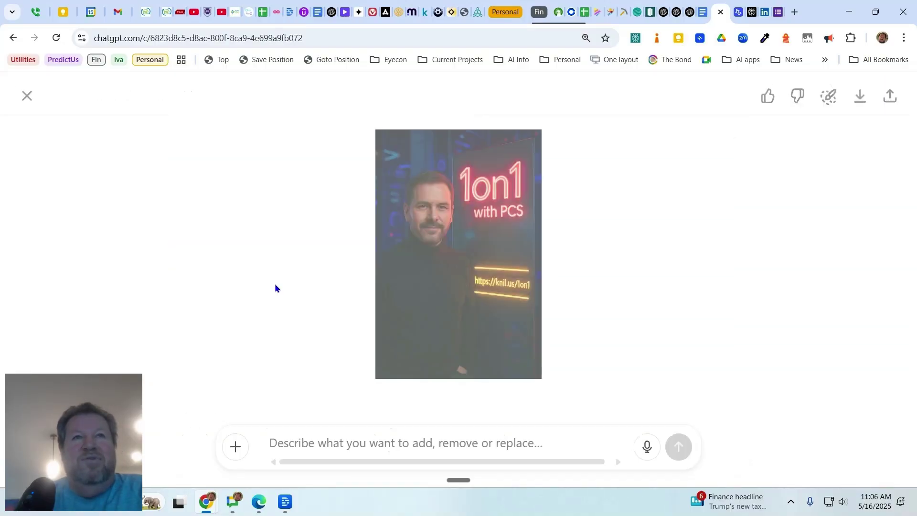